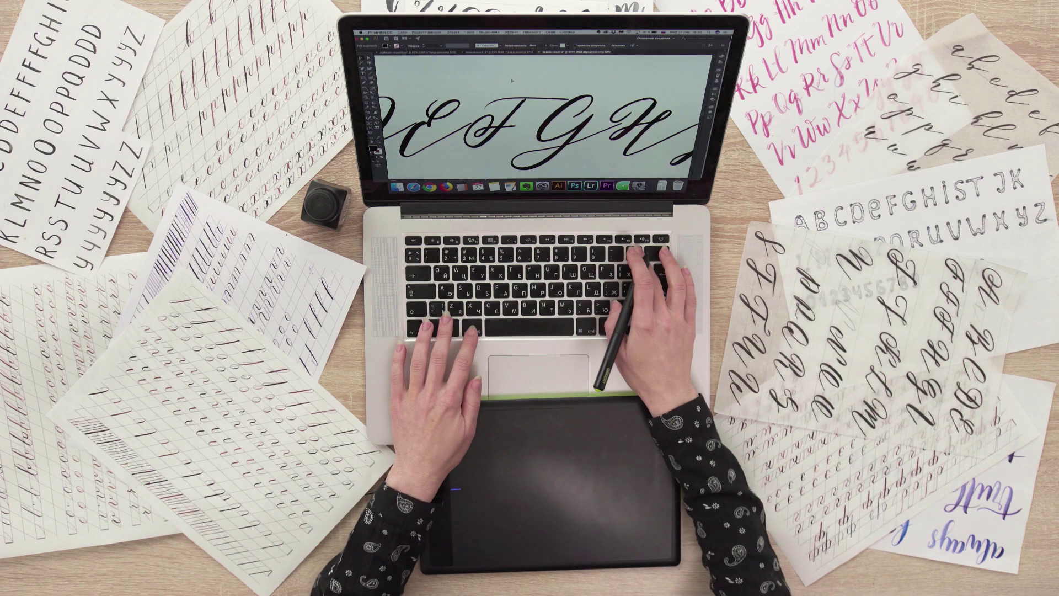
# Step: Zoom and pan around the enlarged lettering to inspect the strokes up close
pyautogui.moveTo(519, 119); pyautogui.dragTo(533, 117)
pyautogui.press('super+equal')
pyautogui.press('super+equal')
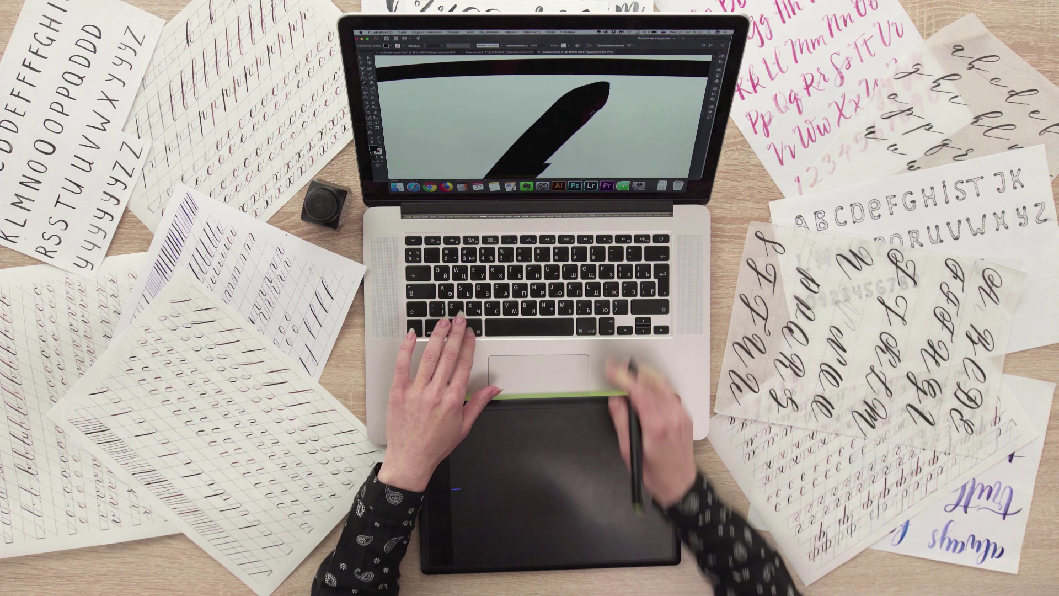
pyautogui.press('super+minus')
pyautogui.press('super+minus')
pyautogui.press('super+equal')
pyautogui.press('super+equal')
pyautogui.press('super+equal')
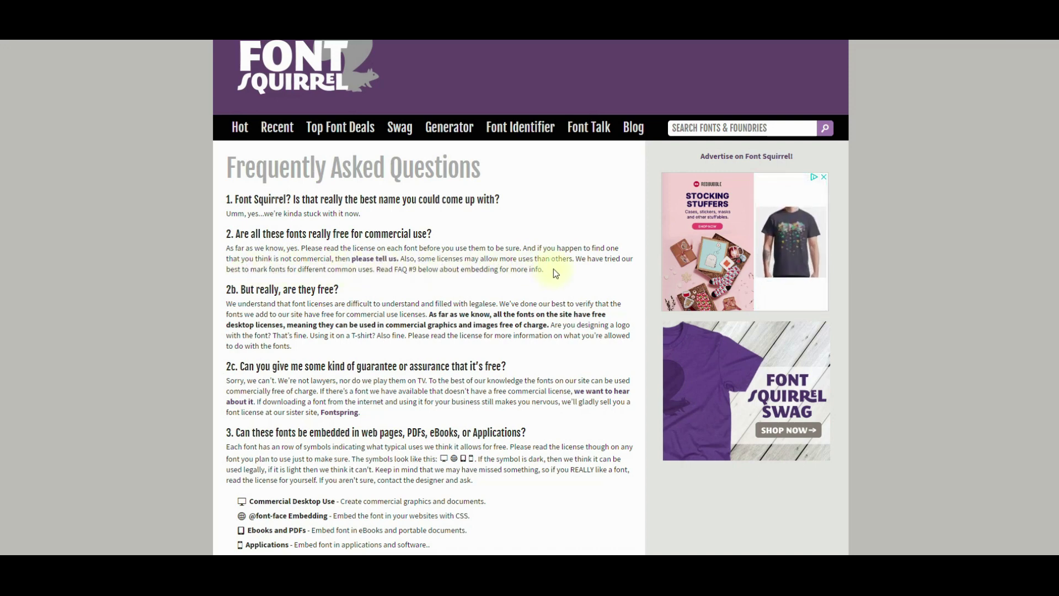
# Step: Download the free Alex Brush OTF font from the Font Squirrel home page
pyautogui.click(325, 94)
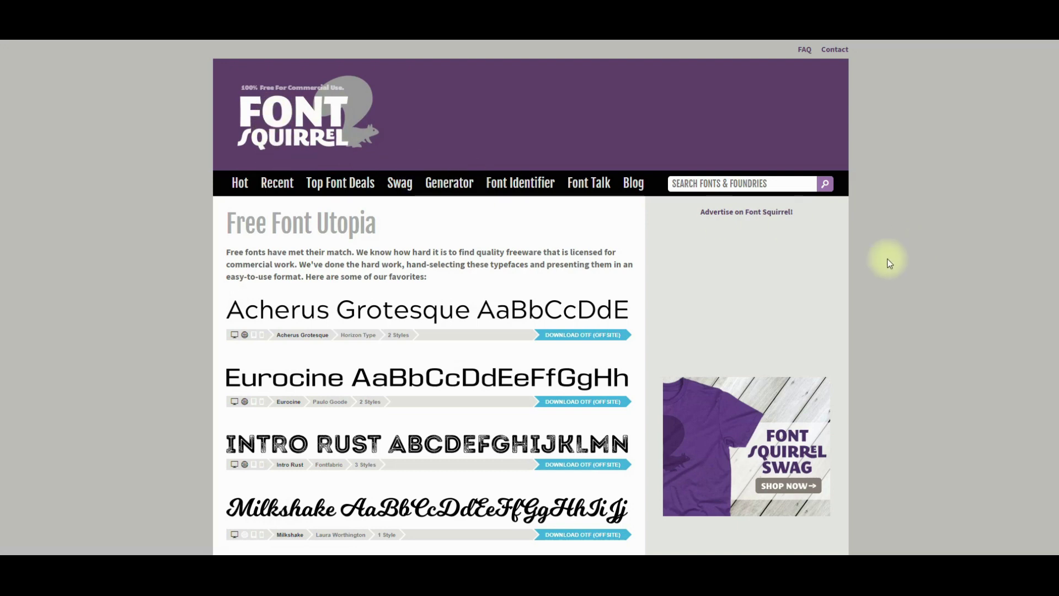
pyautogui.scroll(-4, 890, 263)
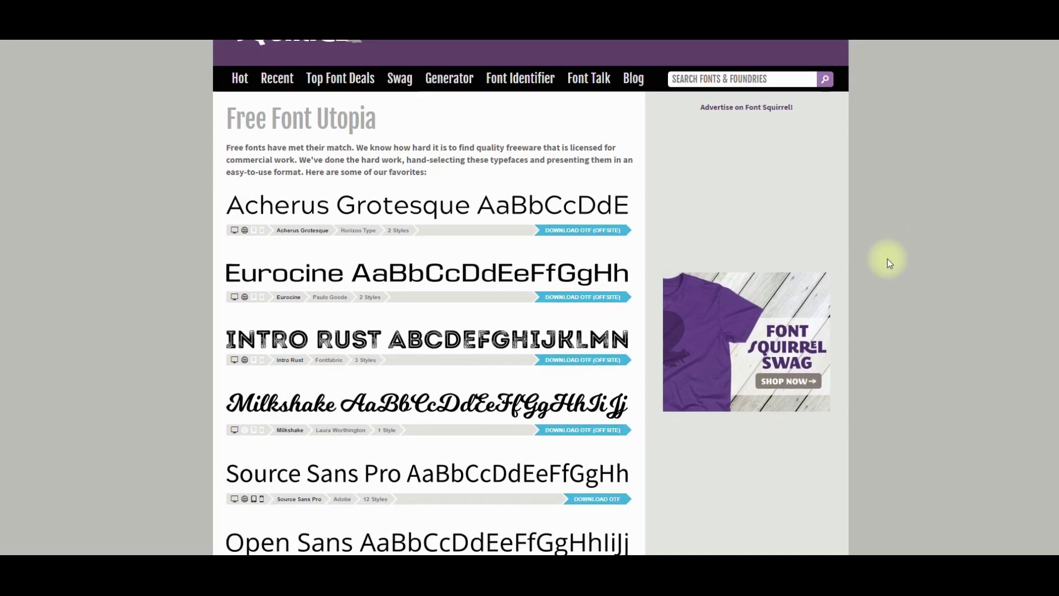
pyautogui.scroll(-6, 889, 263)
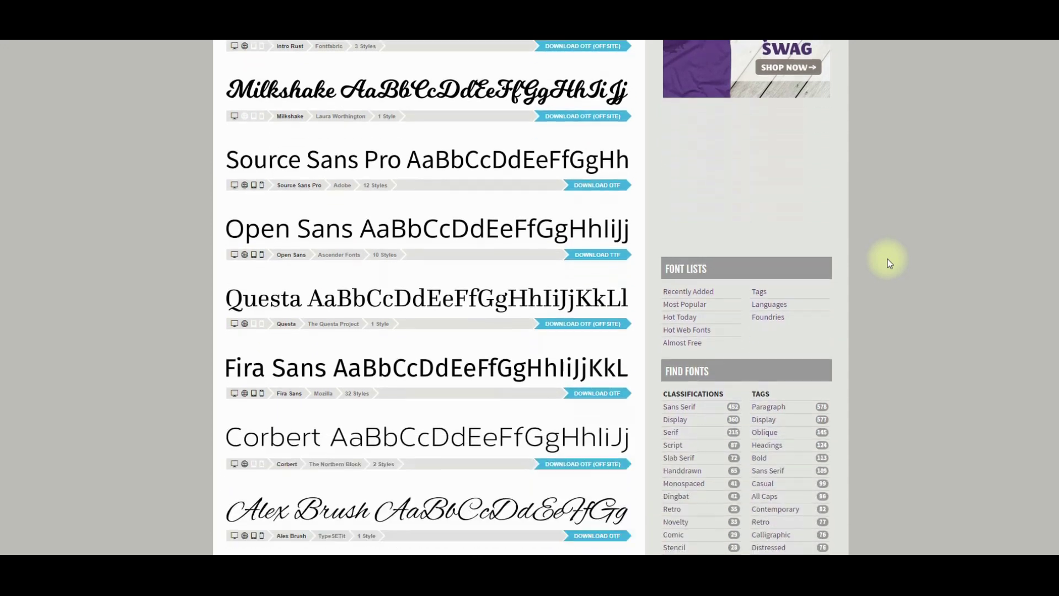
pyautogui.scroll(-1, 890, 263)
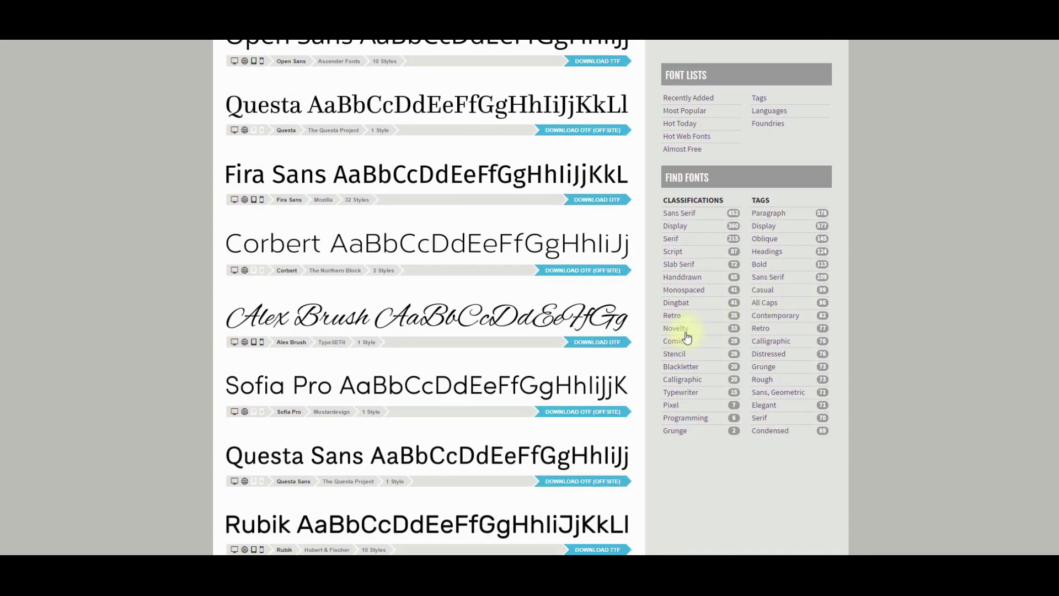
pyautogui.click(611, 348)
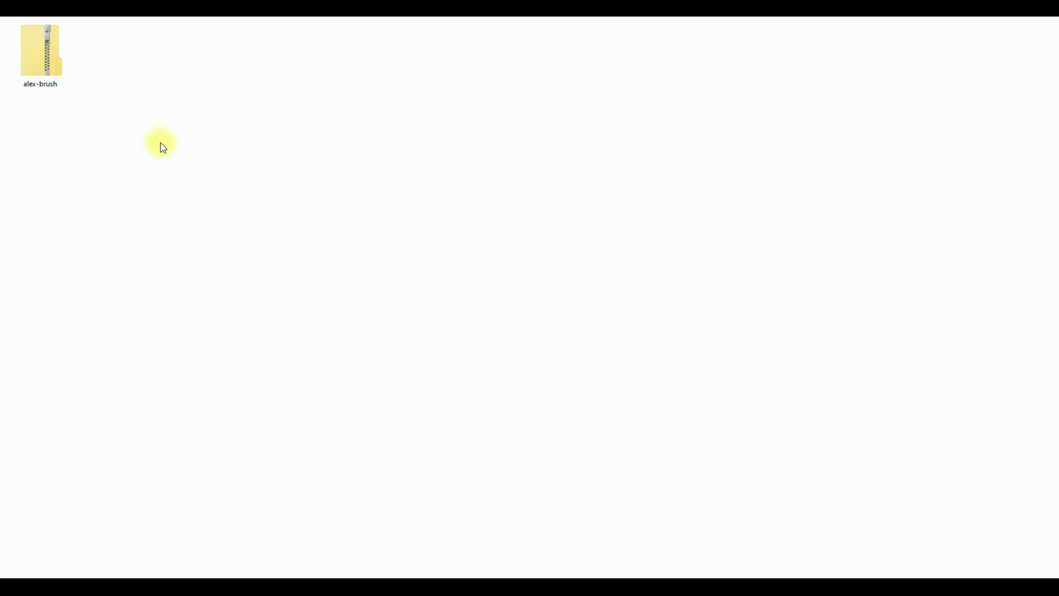
# Step: Extract the alex-brush zip archive into its current folder with 7-Zip Extract Here
pyautogui.doubleClick(32, 54)
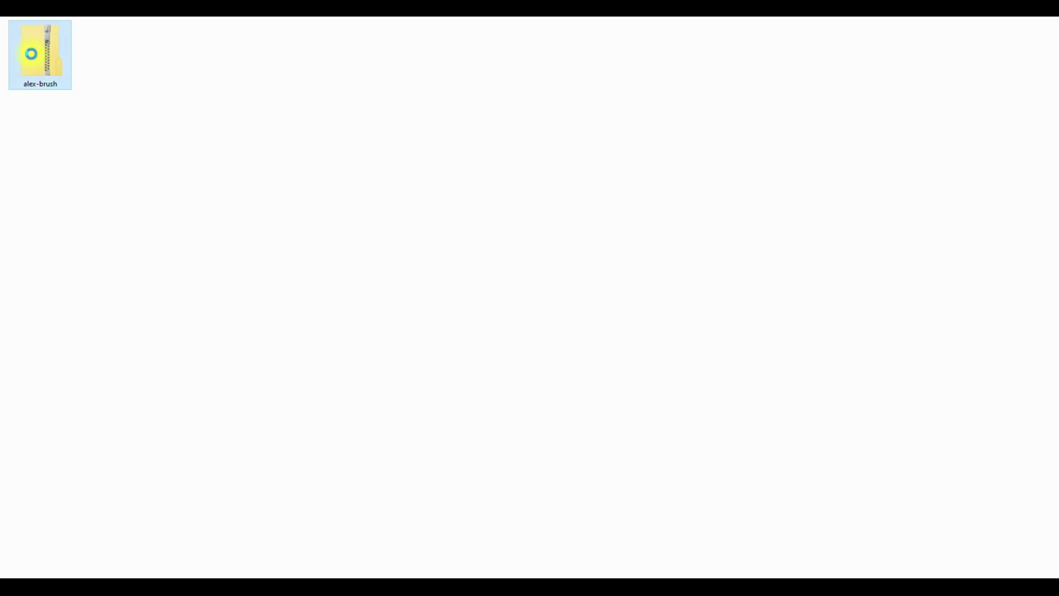
pyautogui.rightClick(32, 54)
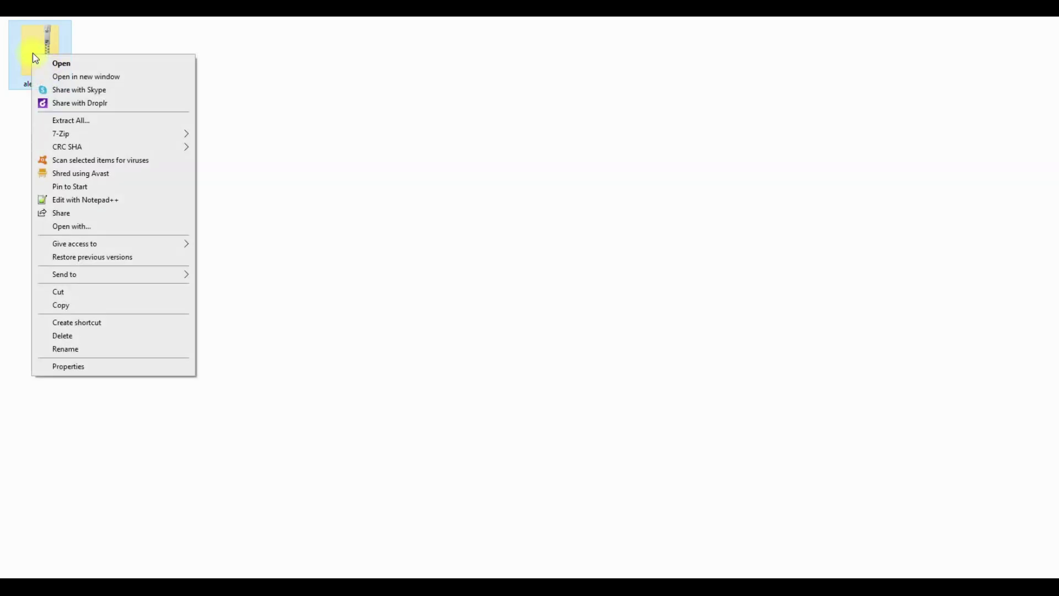
pyautogui.moveTo(163, 133)
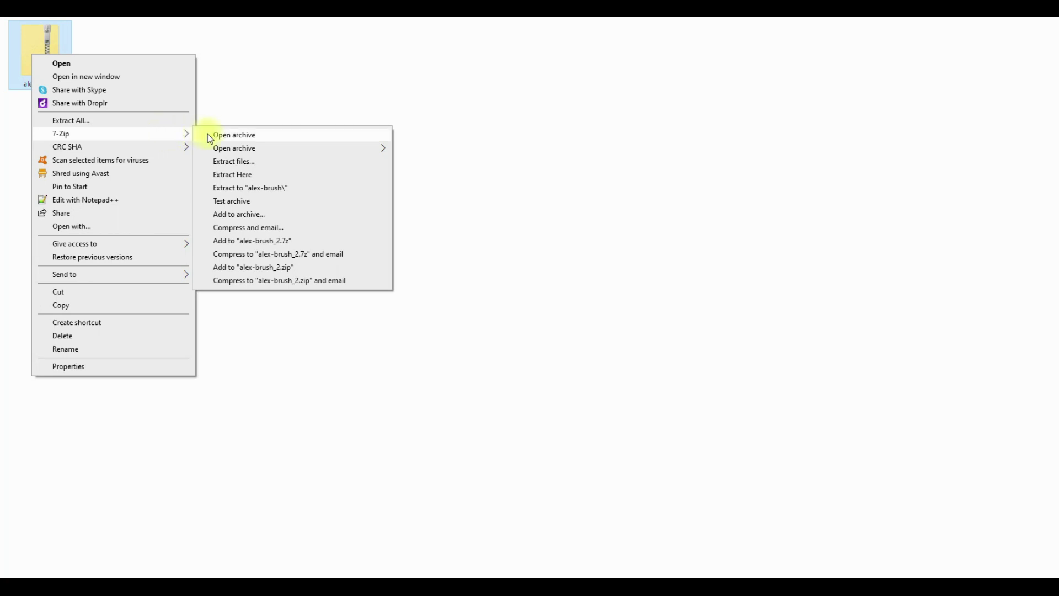
pyautogui.click(248, 176)
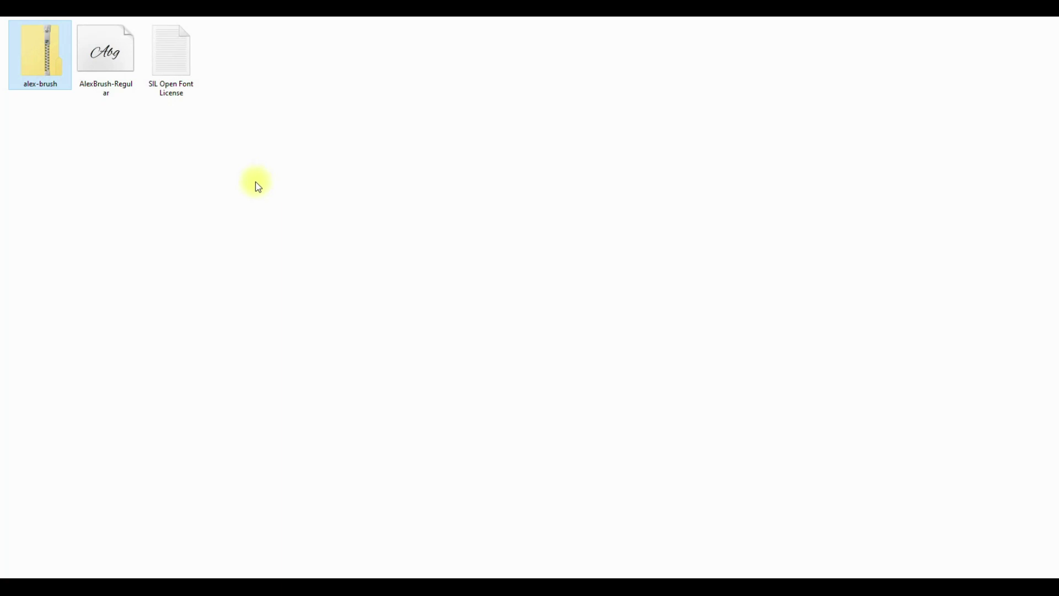
# Step: Install the AlexBrush-Regular font file
pyautogui.click(113, 81)
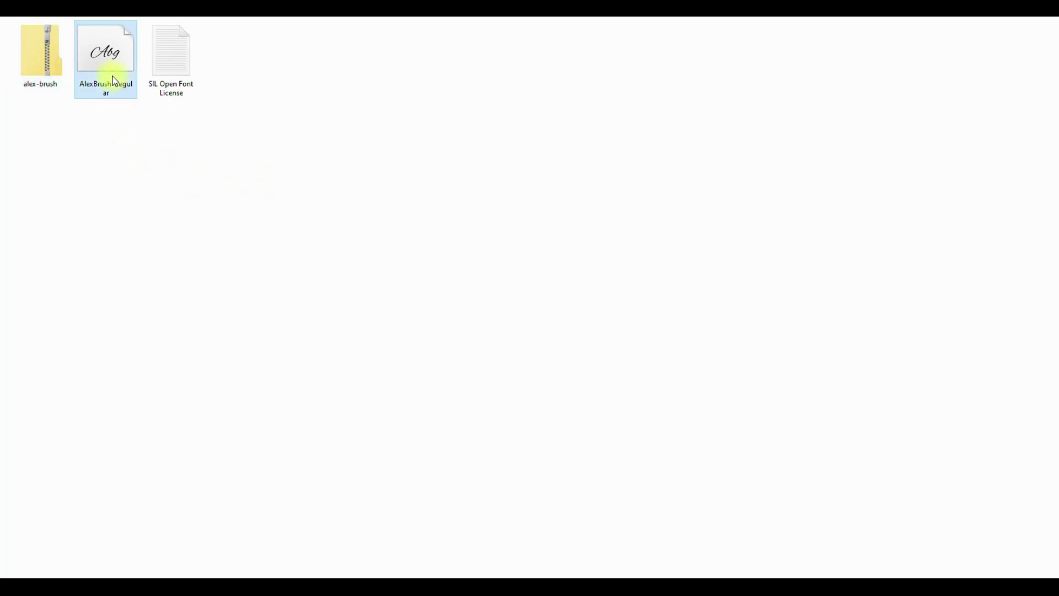
pyautogui.rightClick(114, 81)
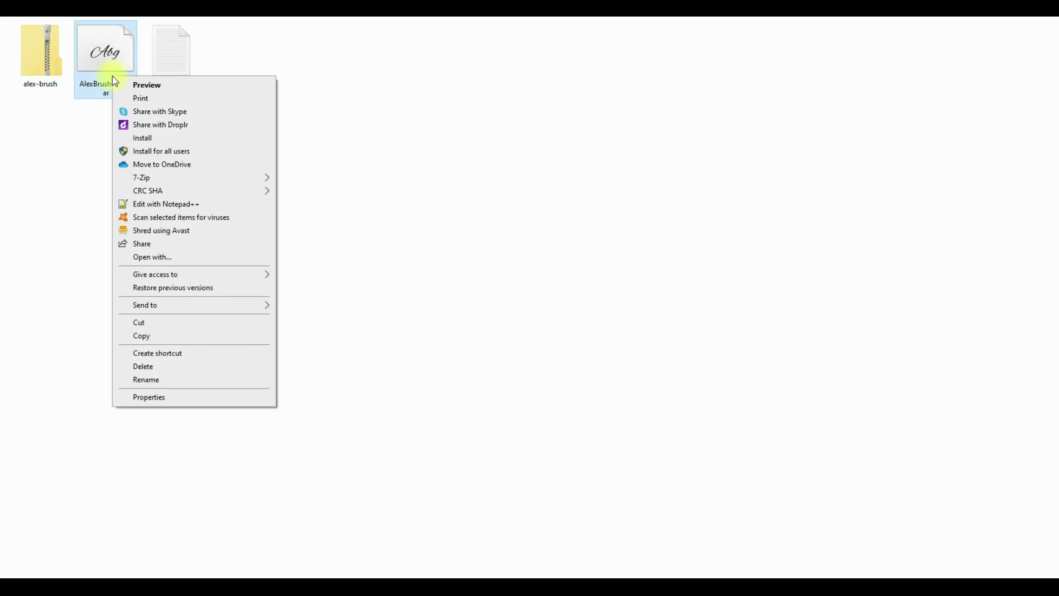
pyautogui.click(150, 137)
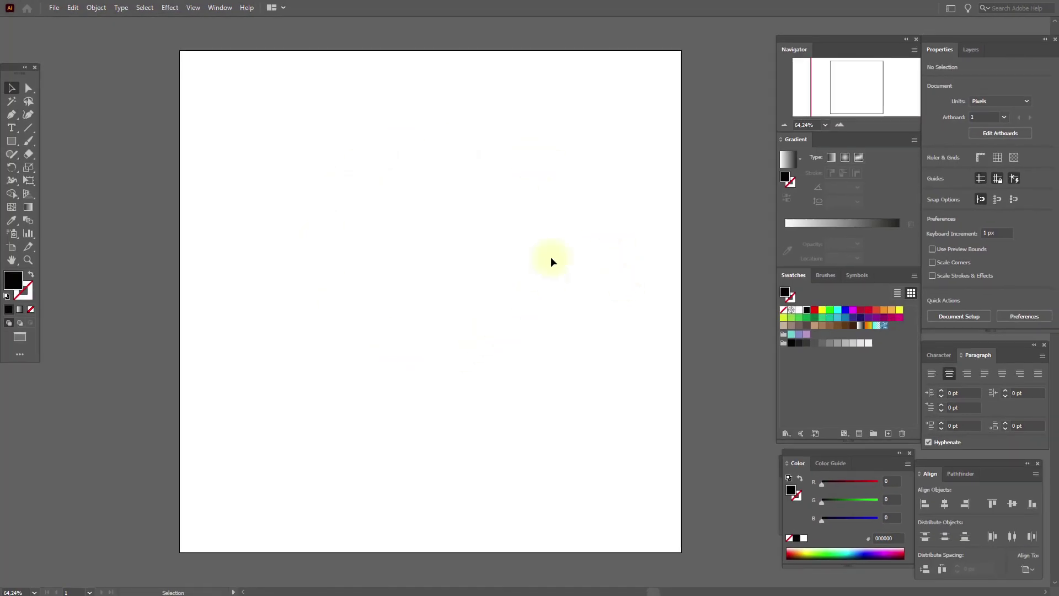
# Step: Draw a large area-type frame on the artboard with a 100 pt font size
pyautogui.click(11, 128)
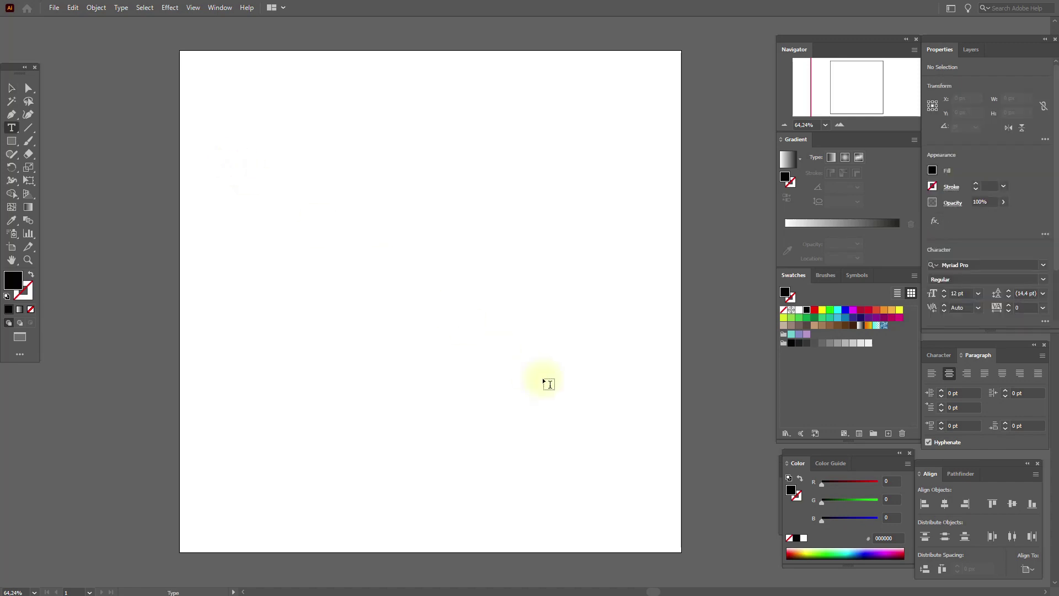
pyautogui.moveTo(271, 174)
pyautogui.mouseDown()
pyautogui.moveTo(581, 471)
pyautogui.moveTo(635, 505)
pyautogui.mouseUp()
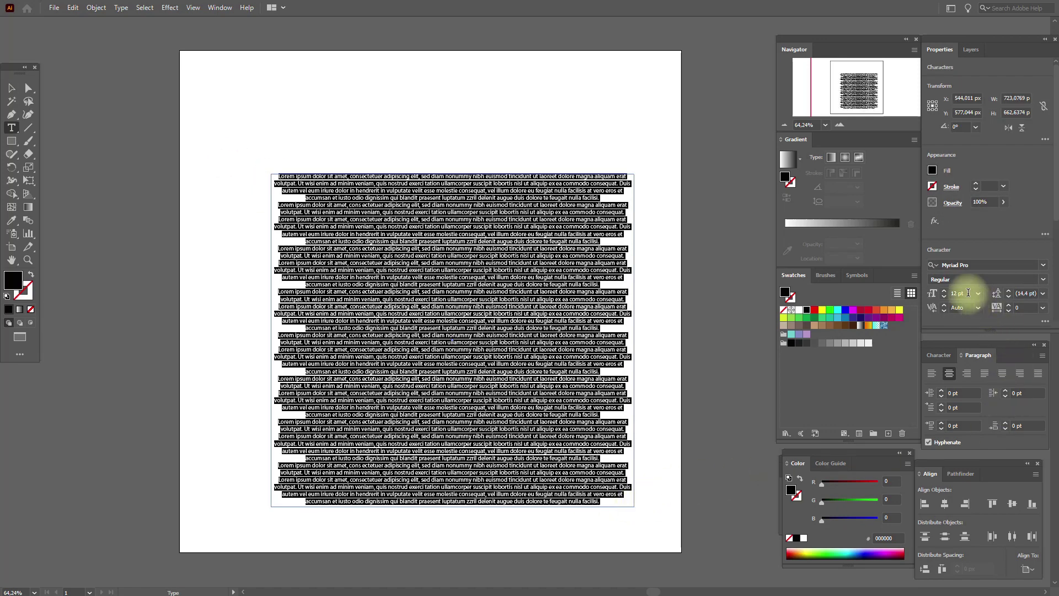
pyautogui.click(960, 292)
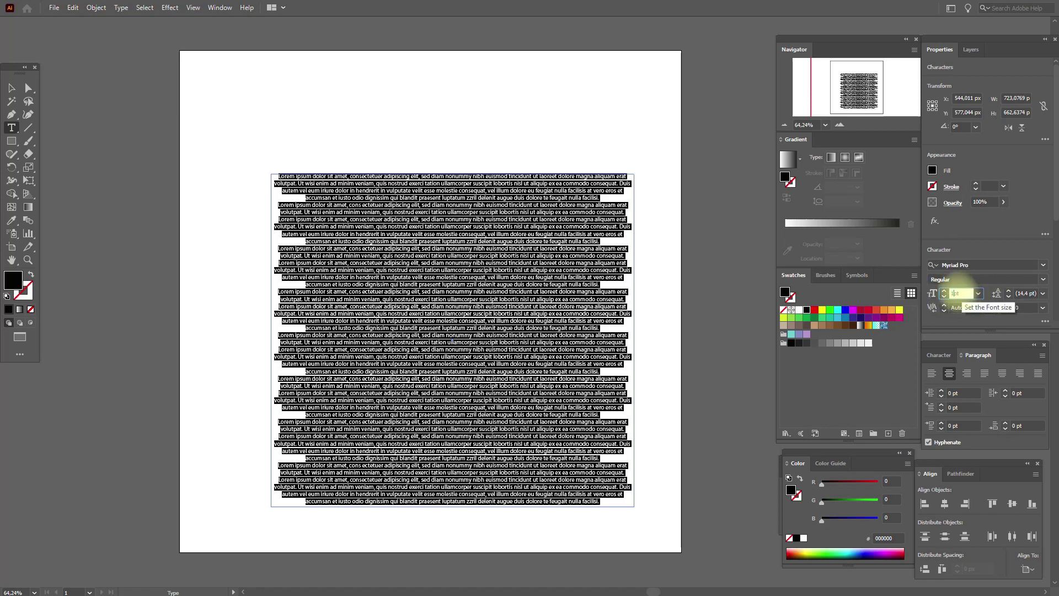
pyautogui.write('100')
pyautogui.press('Return')
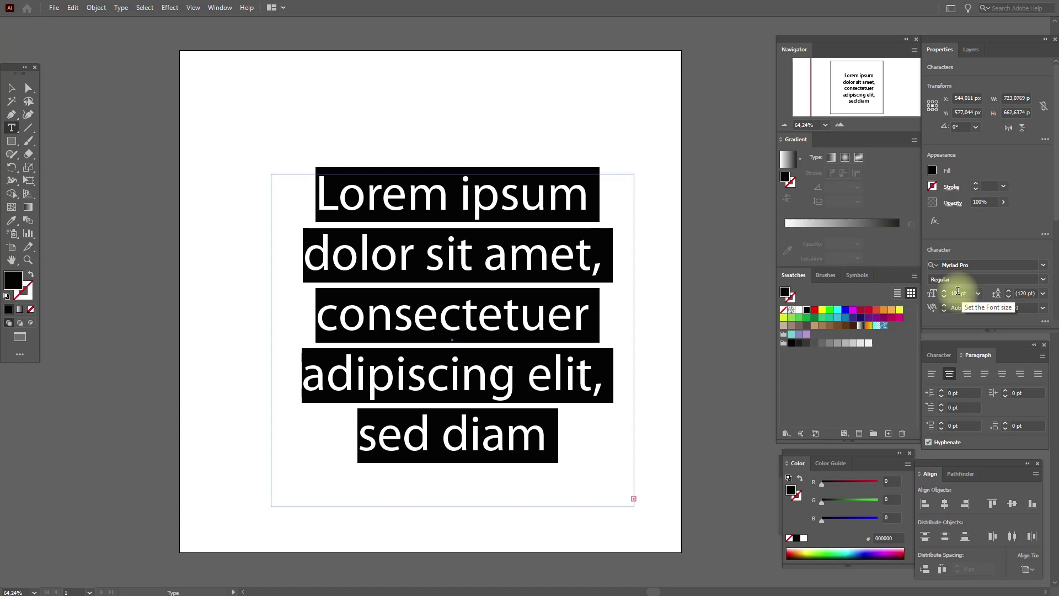
# Step: Type the person's full name into the frame, then select the frame as an object
pyautogui.write('E')
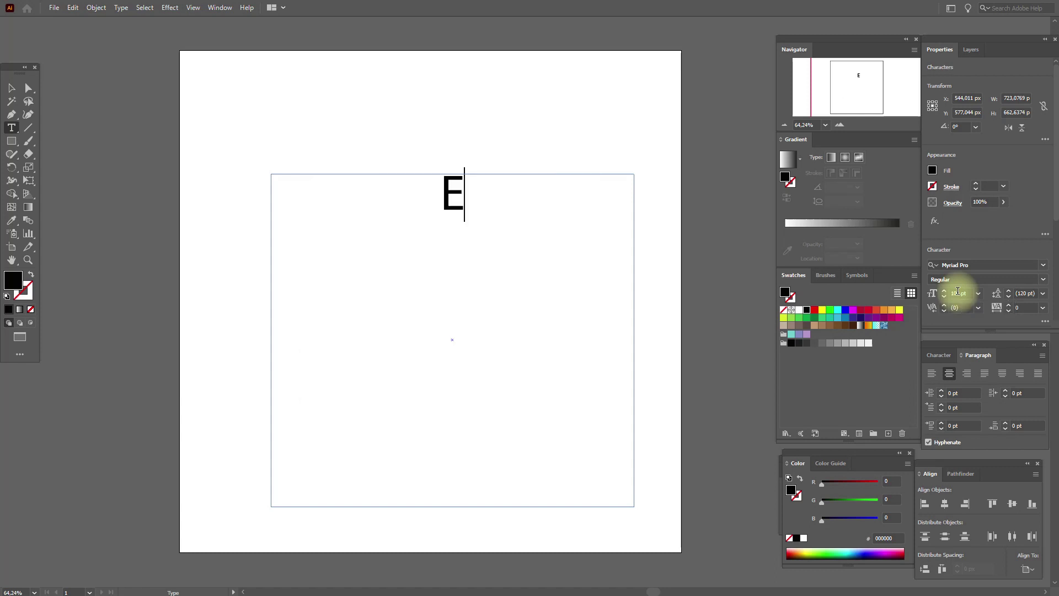
pyautogui.write('LENA')
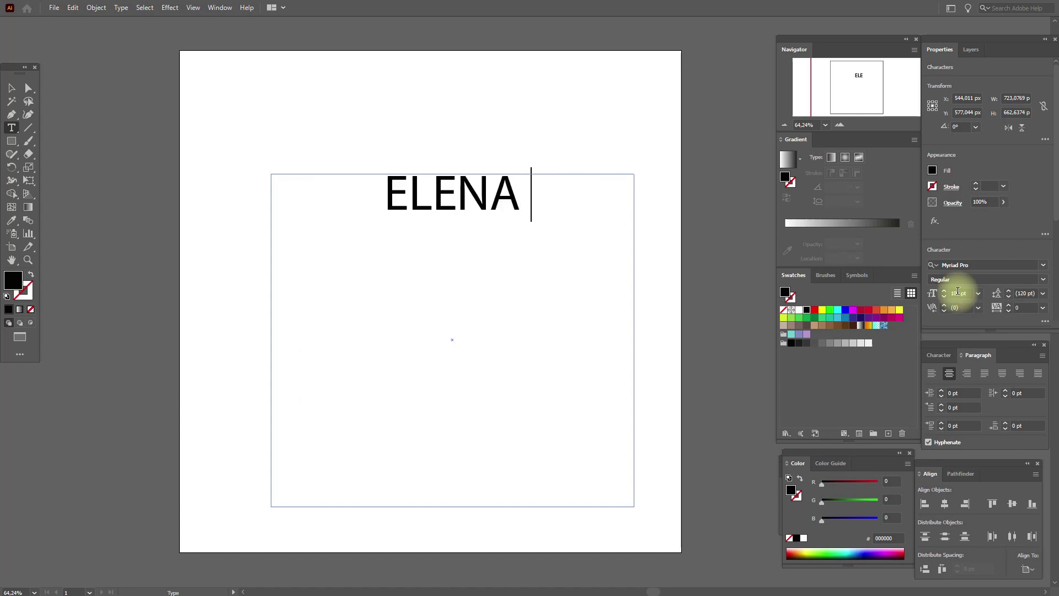
pyautogui.press('BackSpace')
pyautogui.press('BackSpace')
pyautogui.press('BackSpace')
pyautogui.press('BackSpace')
pyautogui.press('BackSpace')
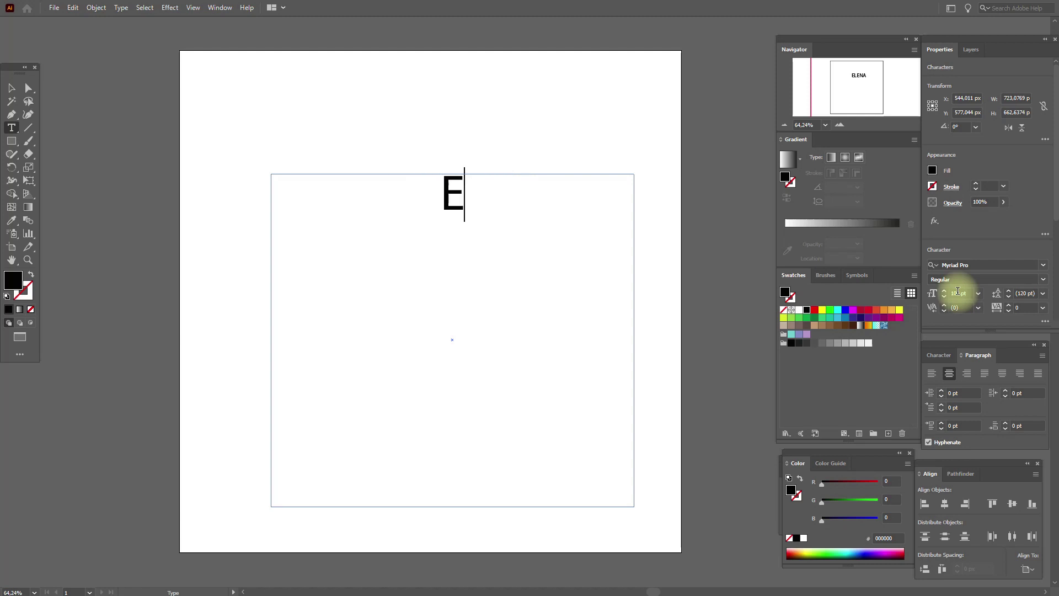
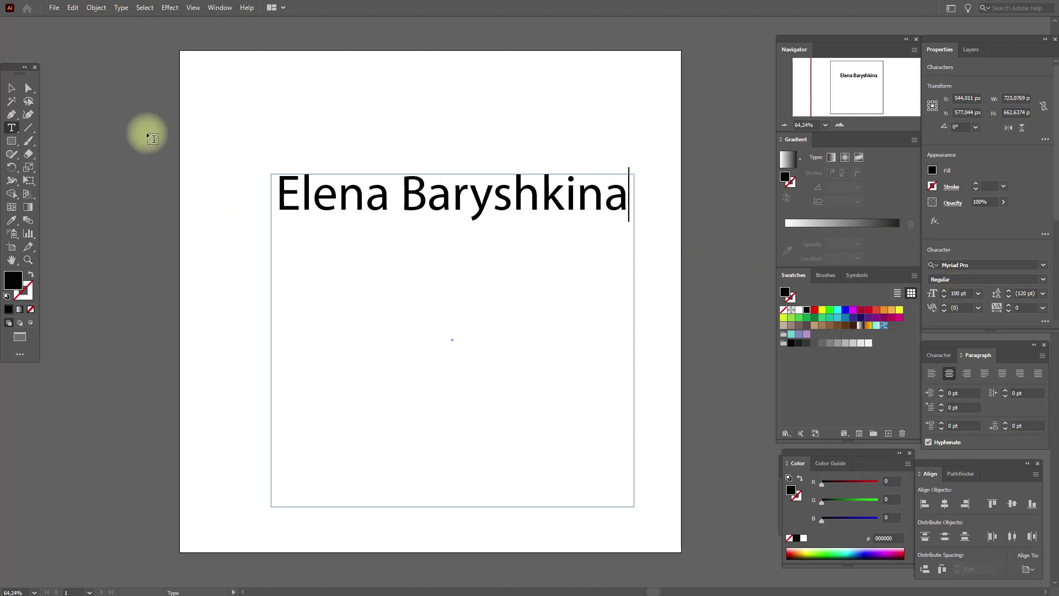
pyautogui.click(11, 89)
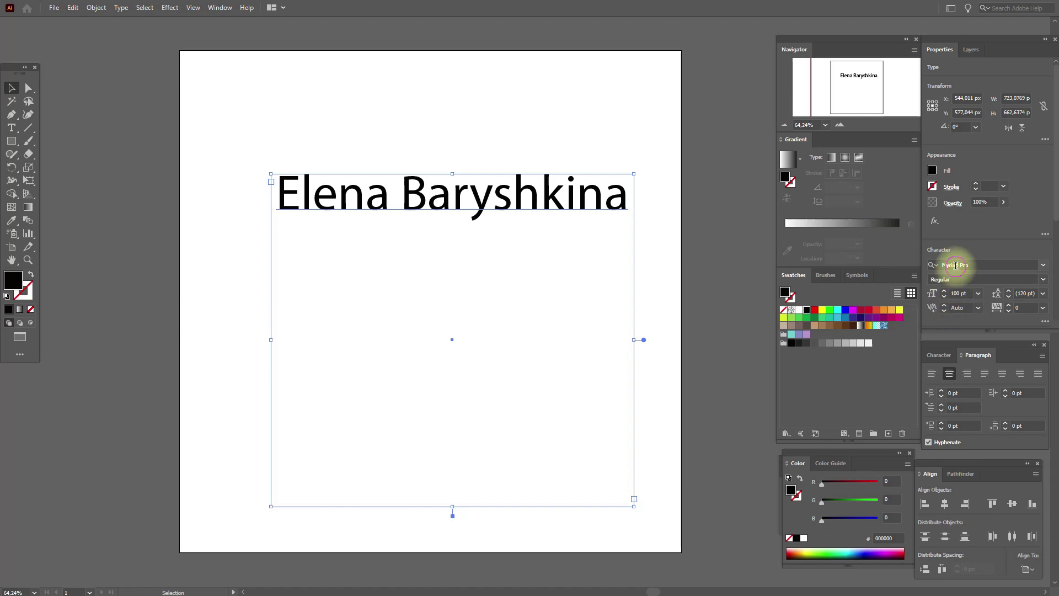
# Step: Search 'alex' in the font field, apply Alex Brush to the name, then deselect it
pyautogui.click(956, 265)
pyautogui.write('a')
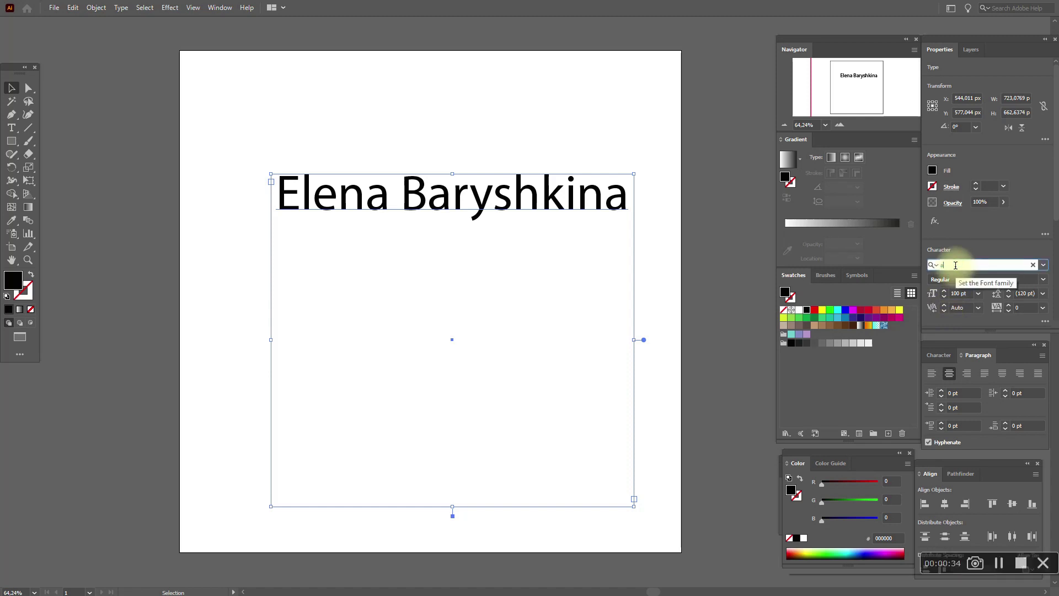
pyautogui.write('le')
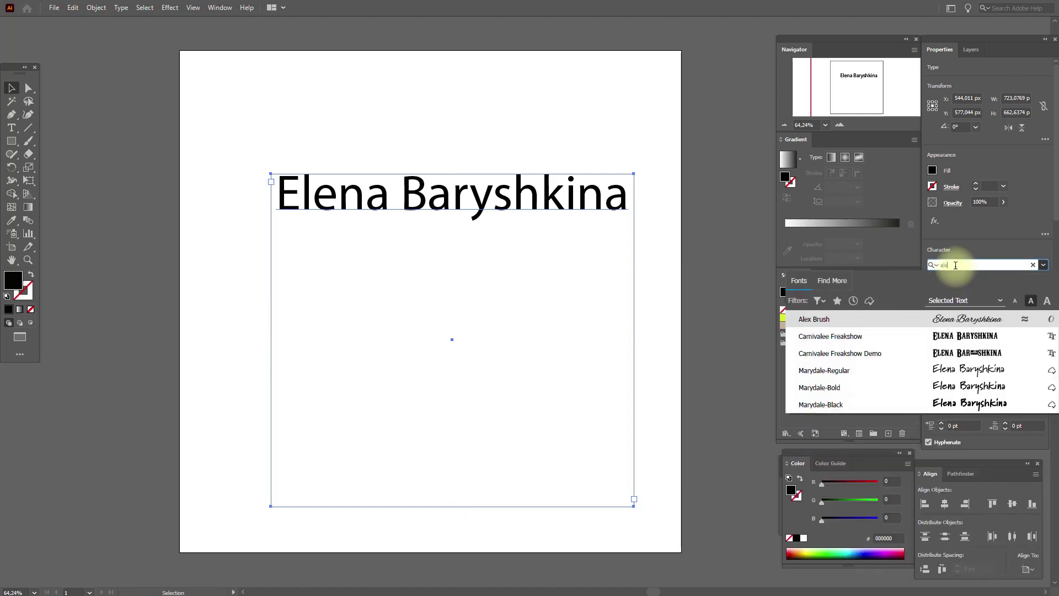
pyautogui.write('x')
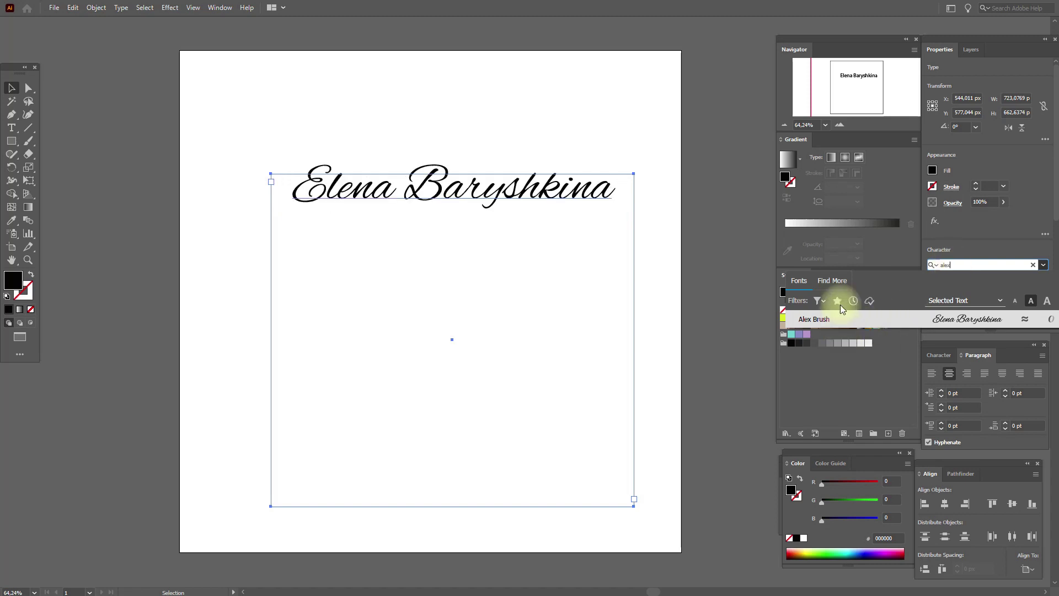
pyautogui.click(836, 325)
pyautogui.click(705, 215)
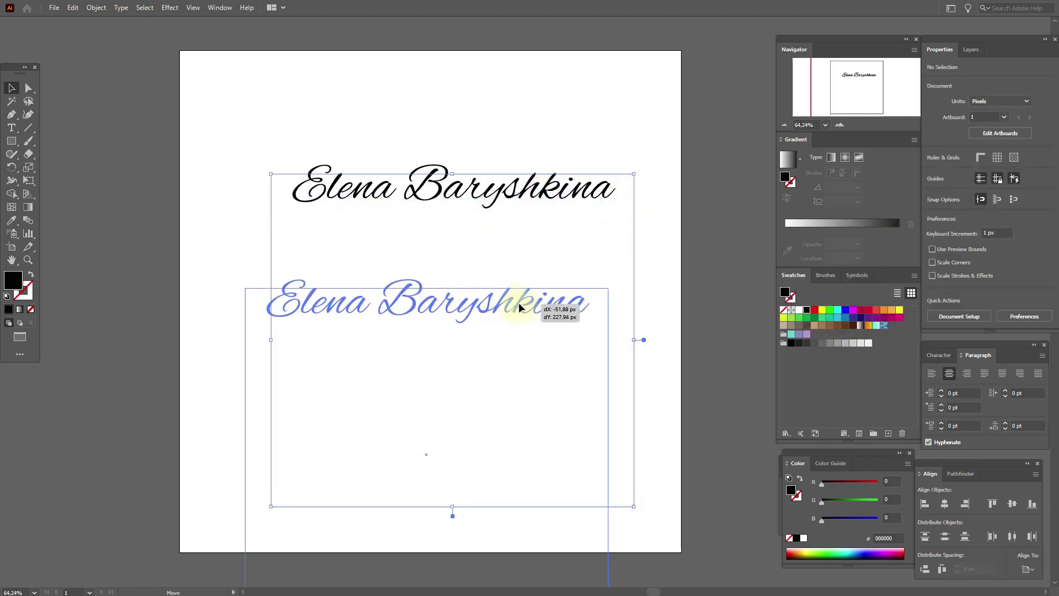